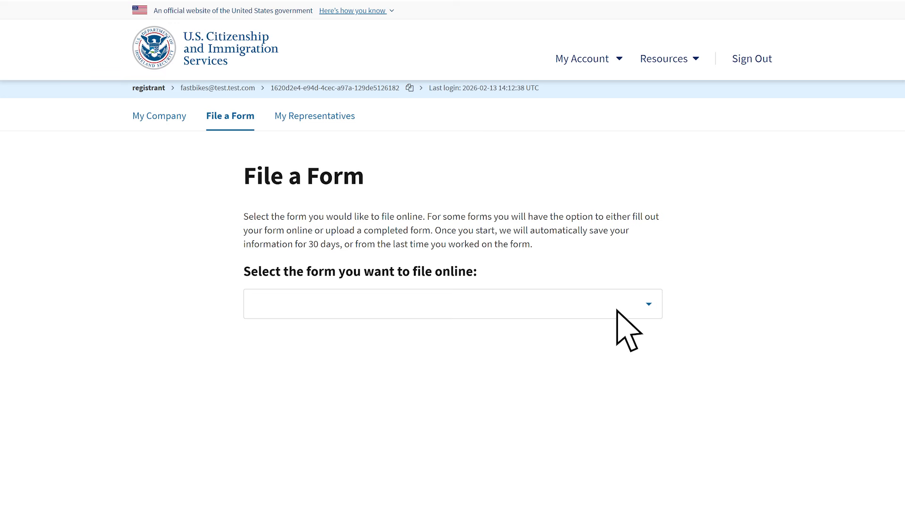
Select H-1B Registration as the form to file, go through its introductory and privacy notice pages, and start the registration.
click(649, 304)
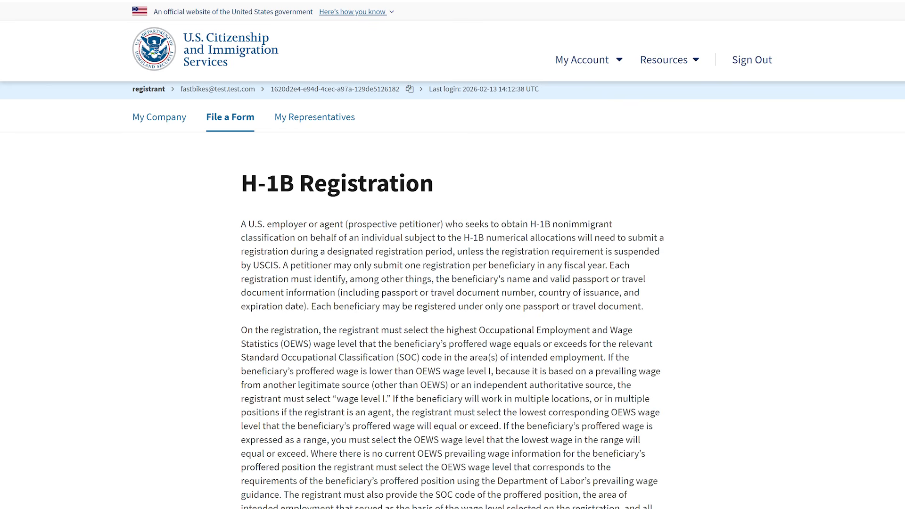
scroll(453, 284, down, 3)
scroll(453, 254, down, 10)
scroll(452, 255, down, 11)
scroll(453, 255, down, 6)
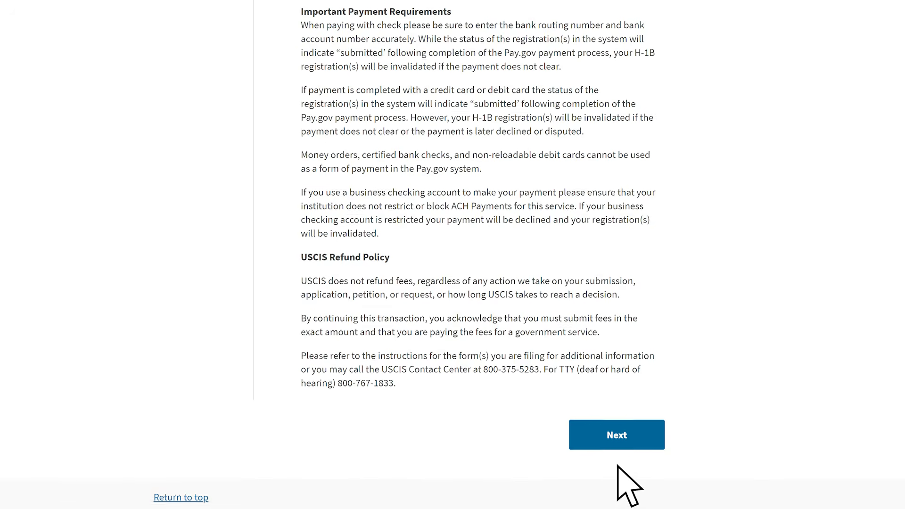
click(637, 437)
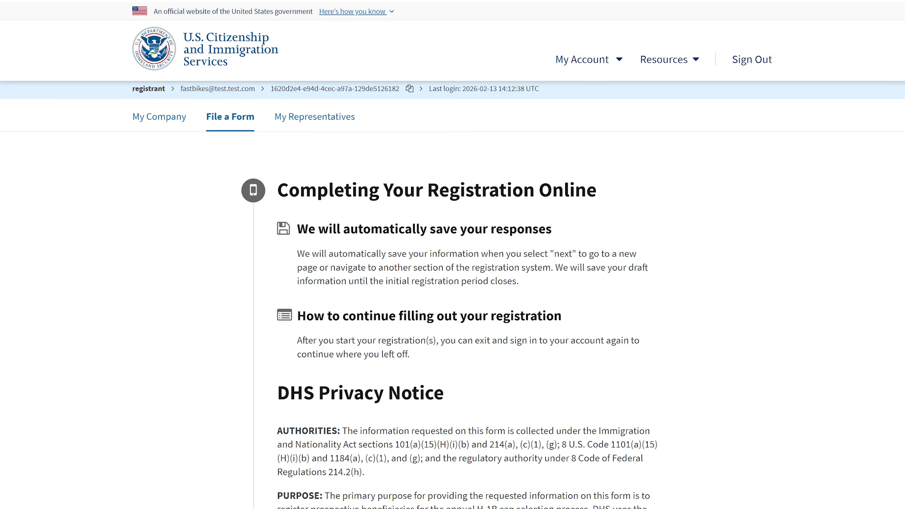
scroll(452, 254, down, 17)
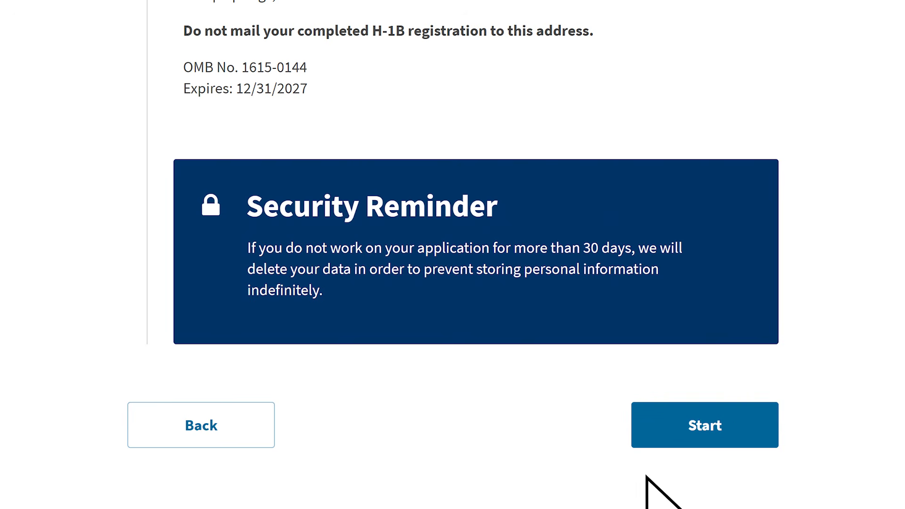
click(736, 425)
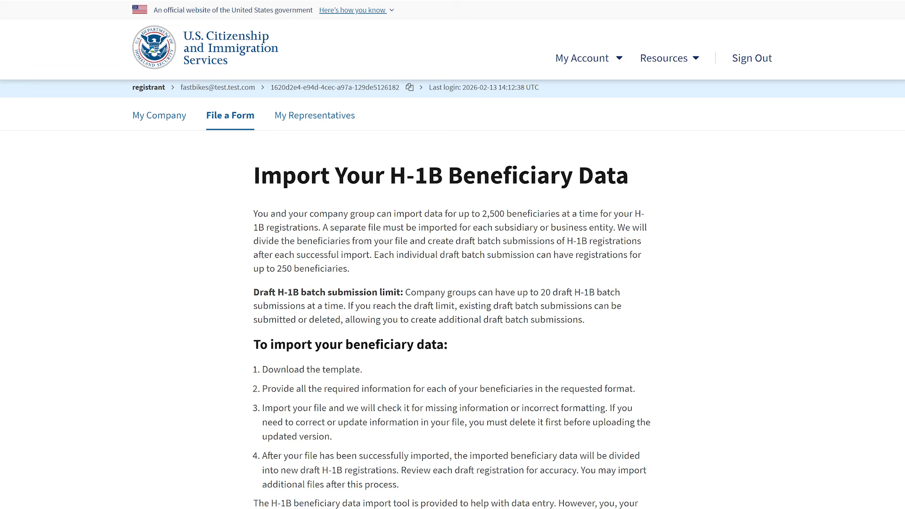
Try to import beneficiary data from the file Two Errors H1BR Beneficiary Import Template.xlsx.
scroll(452, 255, down, 6)
scroll(453, 254, down, 5)
scroll(453, 254, down, 12)
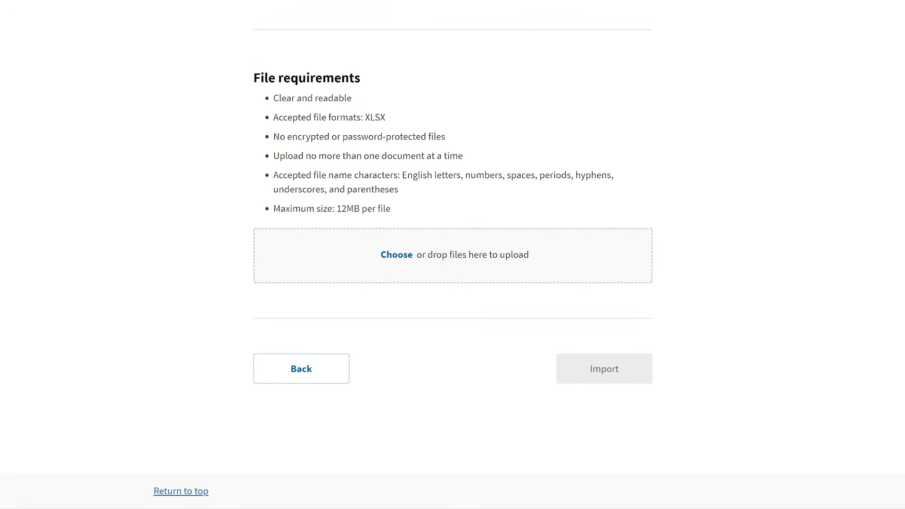
click(411, 258)
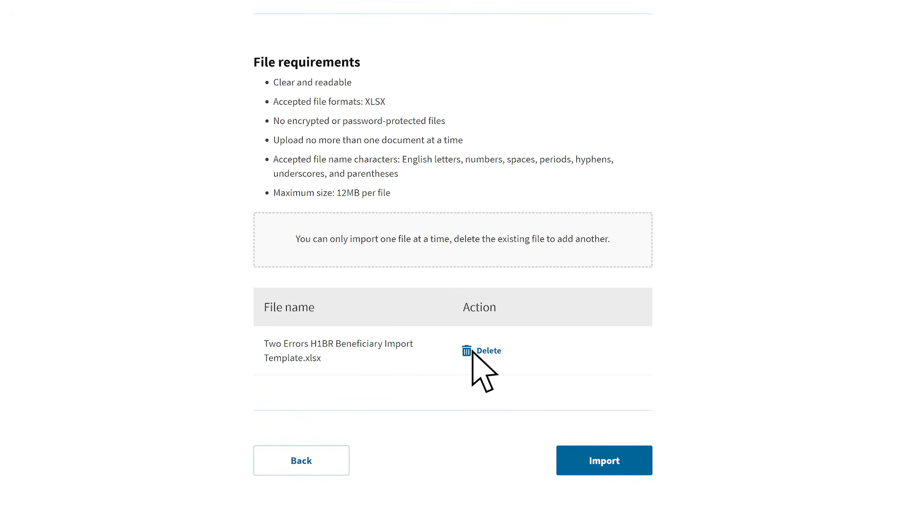
click(626, 460)
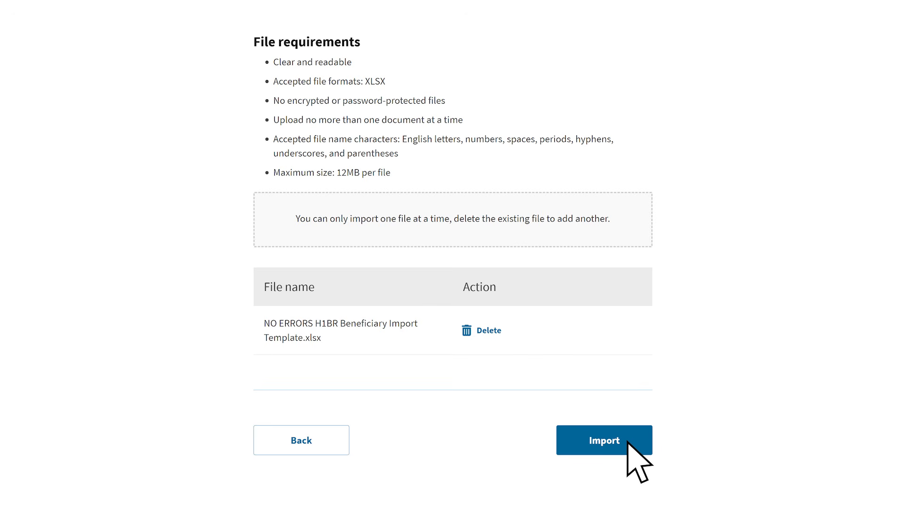
Import NO ERRORS H1BR Beneficiary Import Template.xlsx and open the first listed beneficiary's draft from the company's H-1B registrations.
click(628, 444)
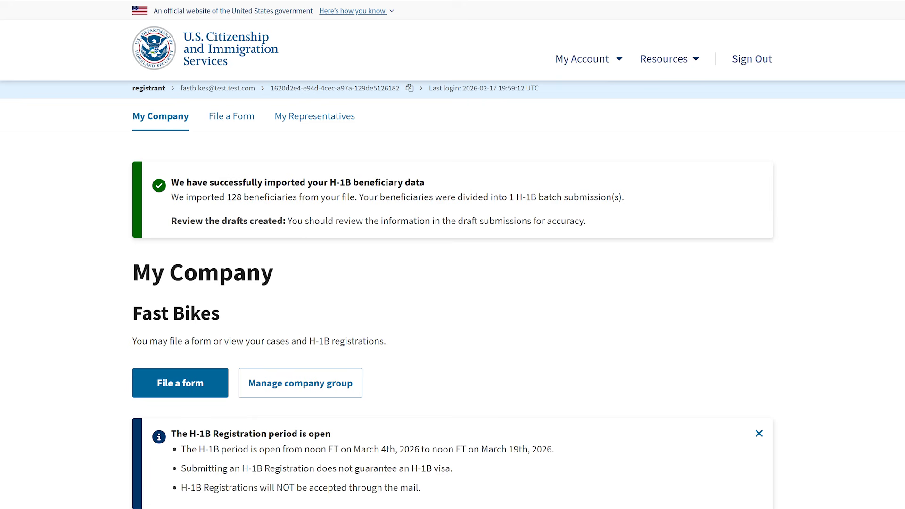
scroll(453, 255, down, 10)
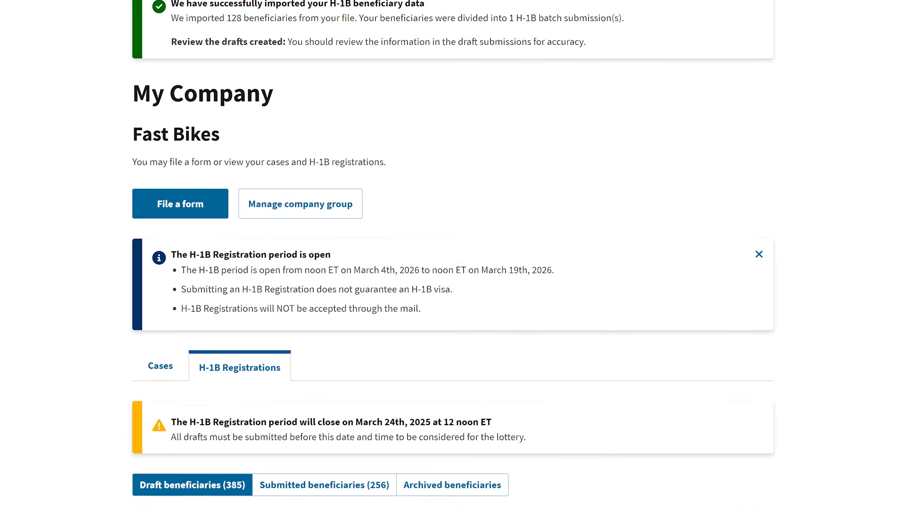
scroll(453, 255, down, 4)
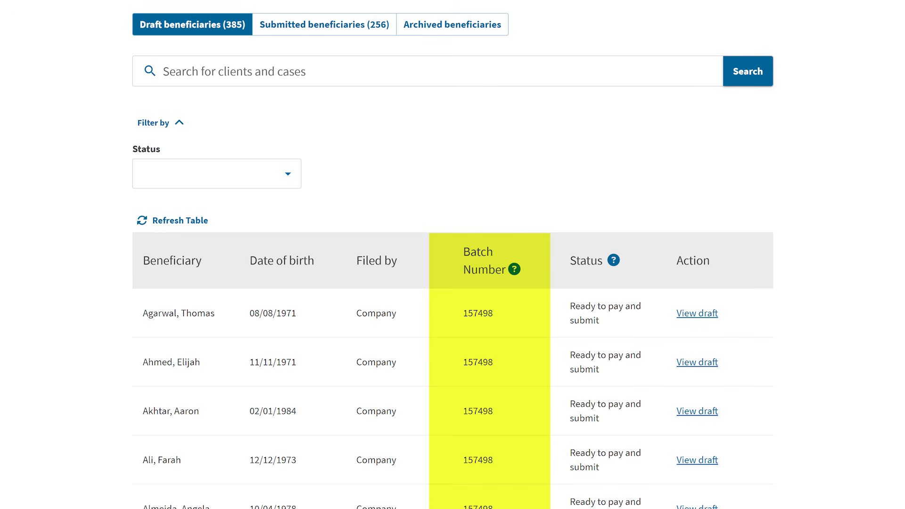
scroll(452, 255, up, 3)
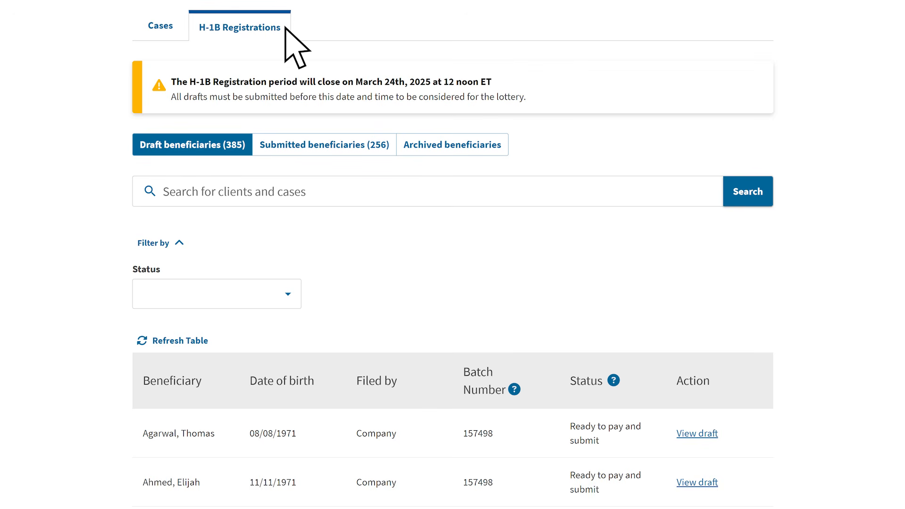
click(716, 434)
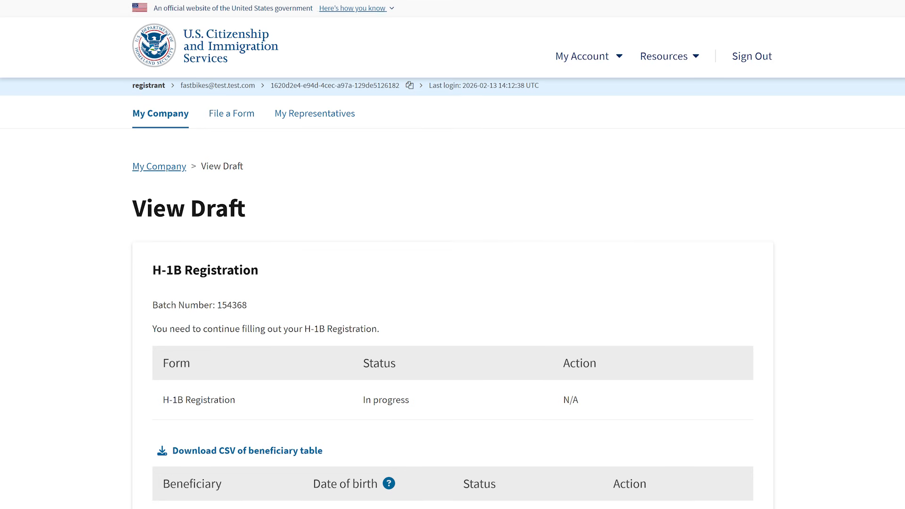
Review the draft's form status and beneficiary table, and continue the registration.
scroll(453, 254, down, 4)
scroll(452, 255, down, 3)
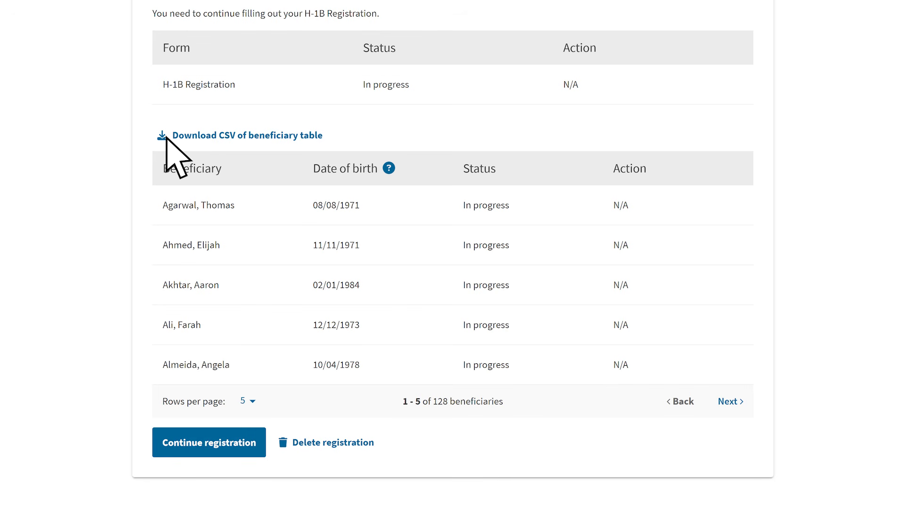
click(258, 443)
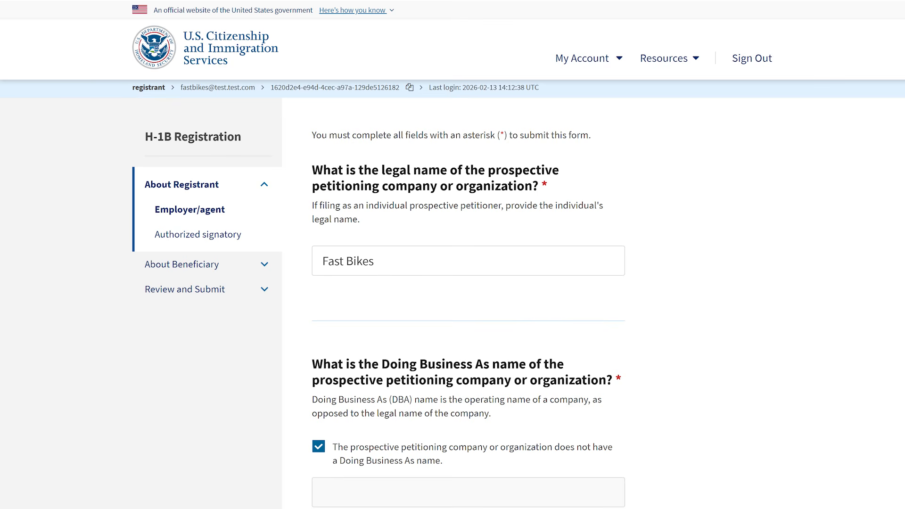
Review the employer's legal name, Doing Business As, EIN and office address details, and proceed to the authorized signatory section.
scroll(453, 255, down, 1)
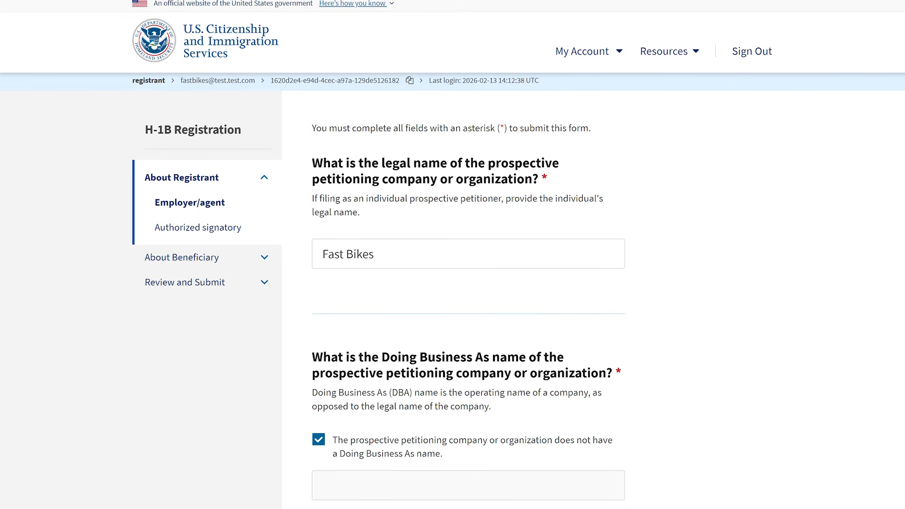
scroll(452, 254, down, 4)
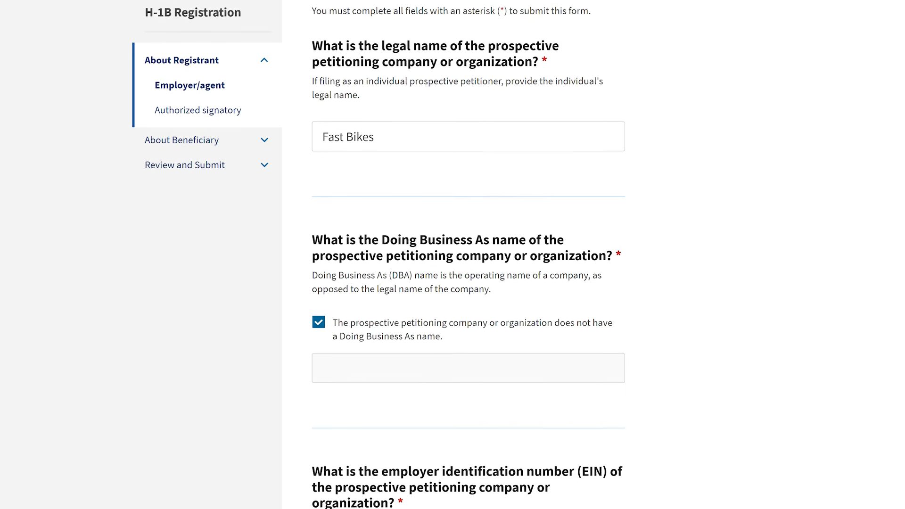
scroll(453, 254, down, 5)
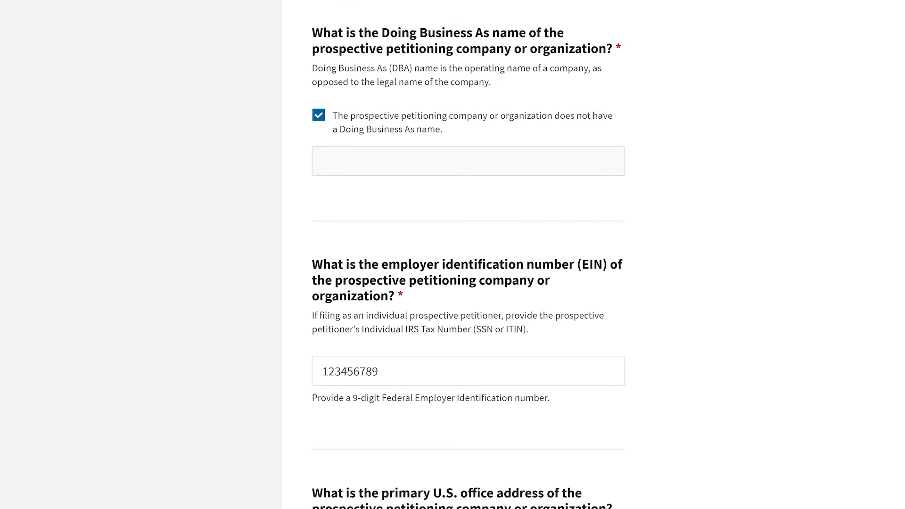
scroll(452, 255, down, 4)
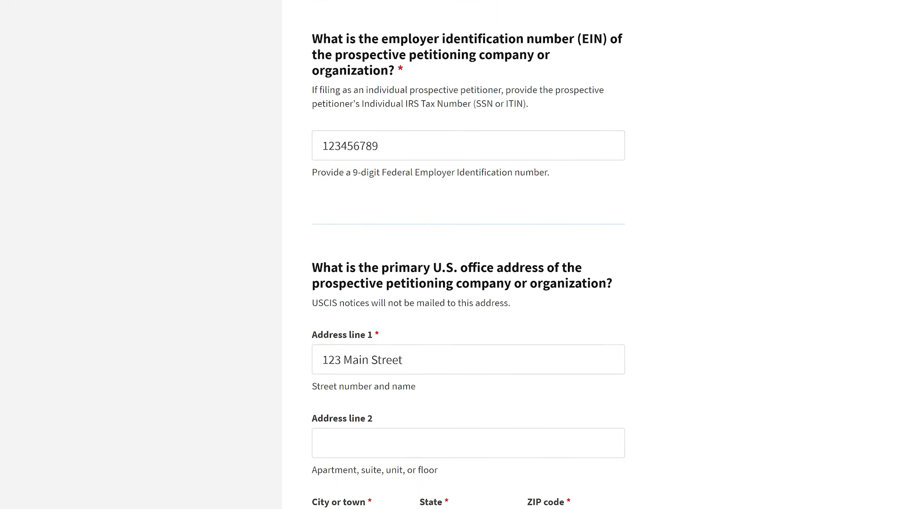
scroll(452, 255, down, 3)
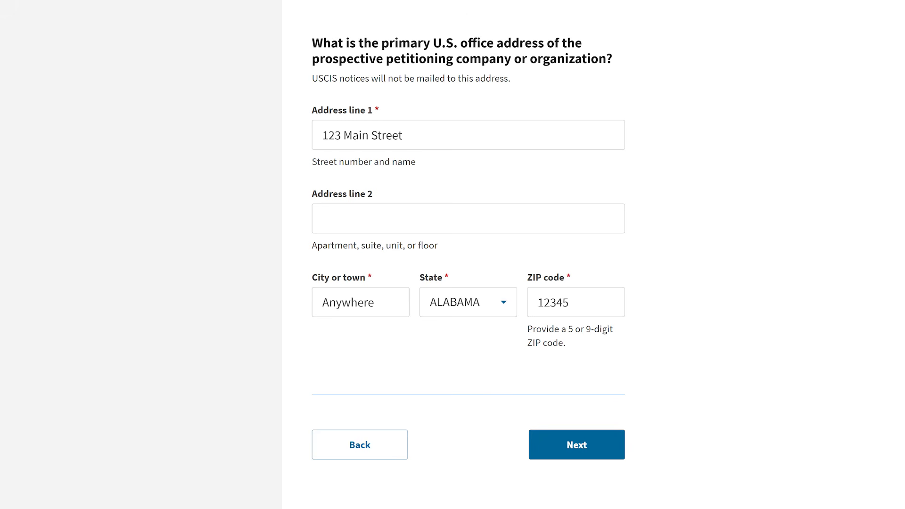
click(593, 443)
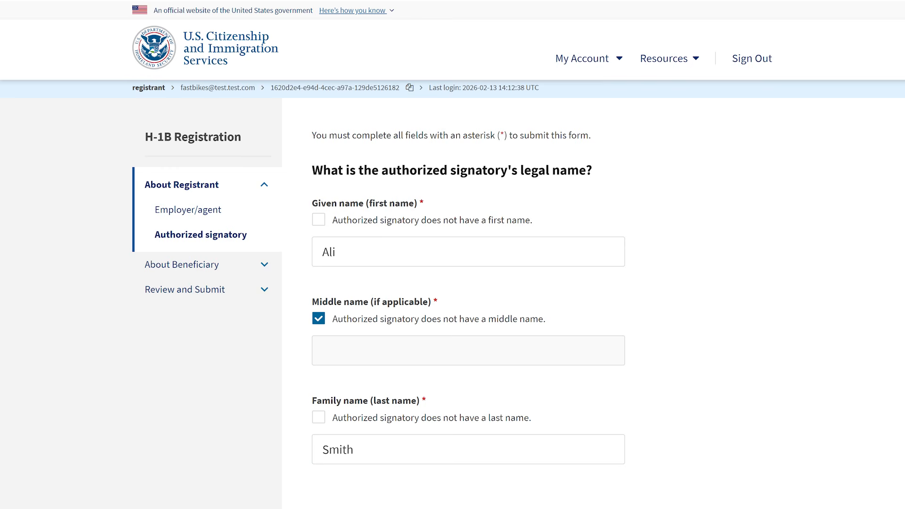
Review the authorized signatory's name, title and contact information, and proceed to the beneficiary information section.
scroll(453, 255, down, 7)
scroll(468, 255, down, 5)
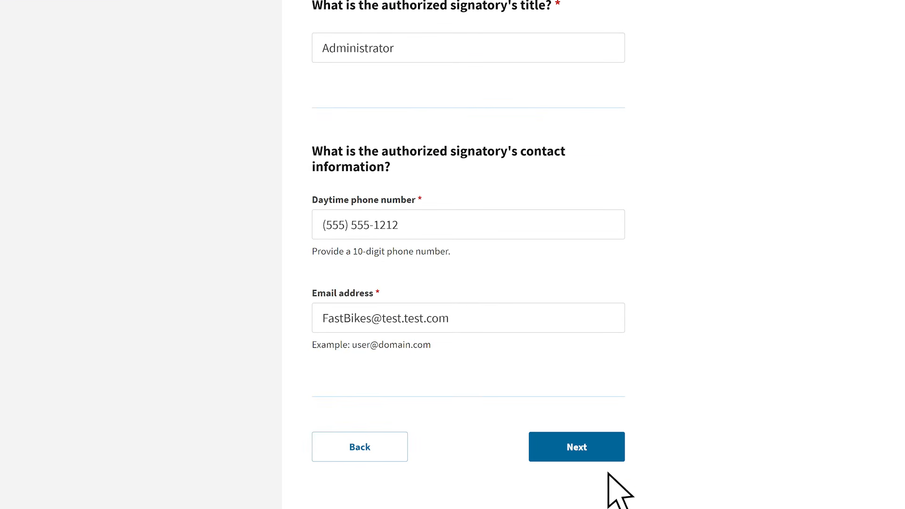
click(594, 453)
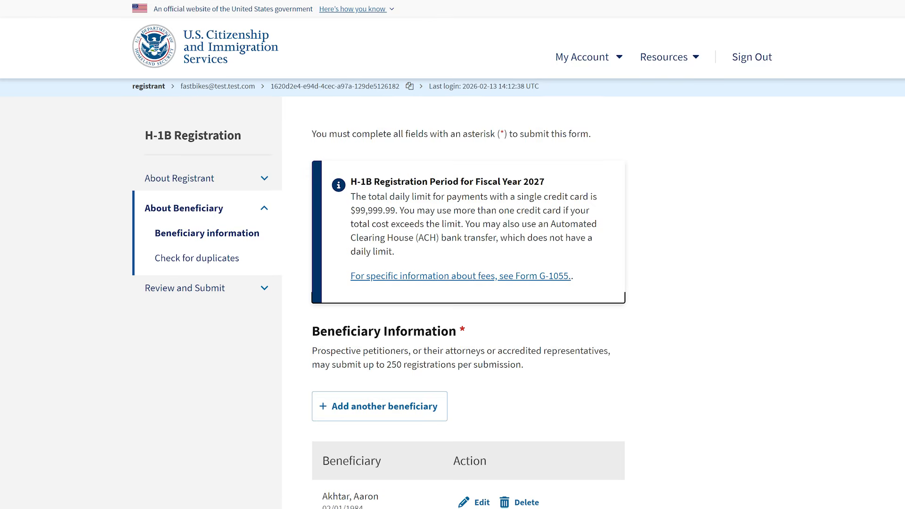
Review the list of imported beneficiaries and proceed to the duplicates check page.
scroll(453, 255, down, 2)
scroll(452, 255, down, 5)
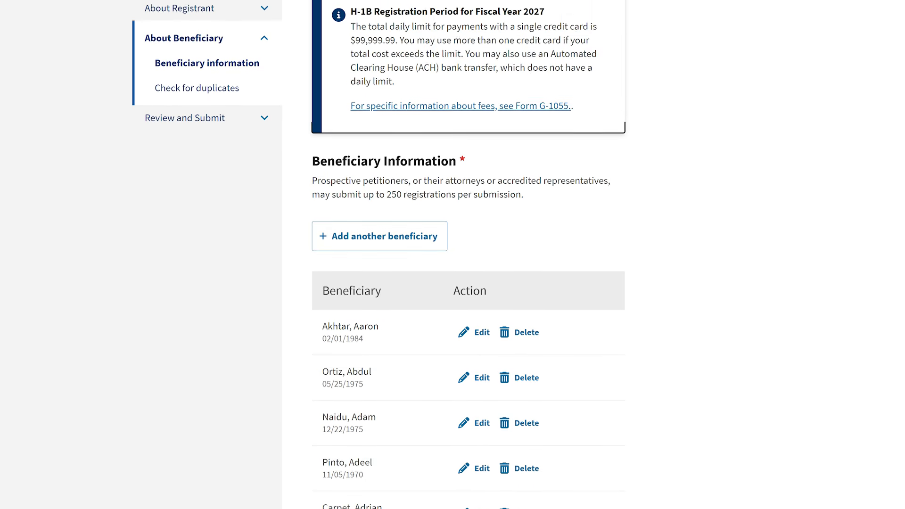
scroll(452, 255, down, 1)
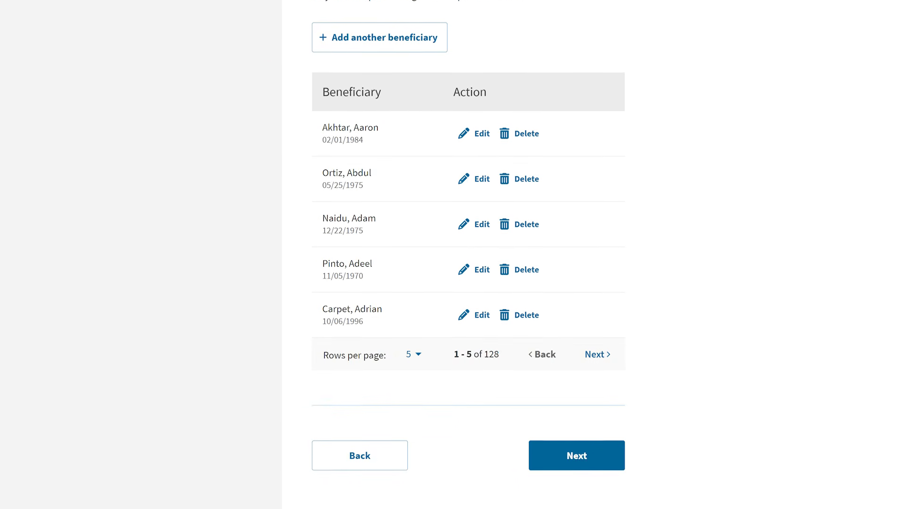
click(595, 450)
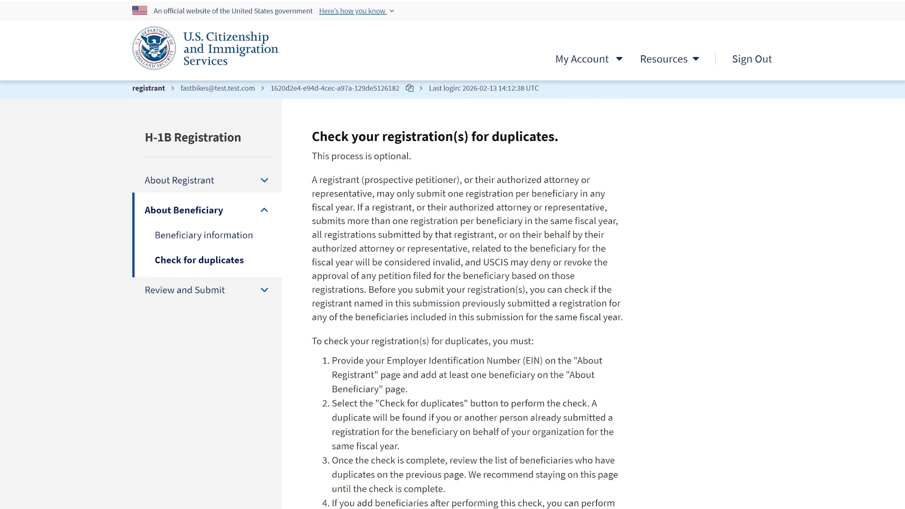
Read the instructions for the optional duplicates check and proceed to the registration review.
scroll(453, 254, down, 3)
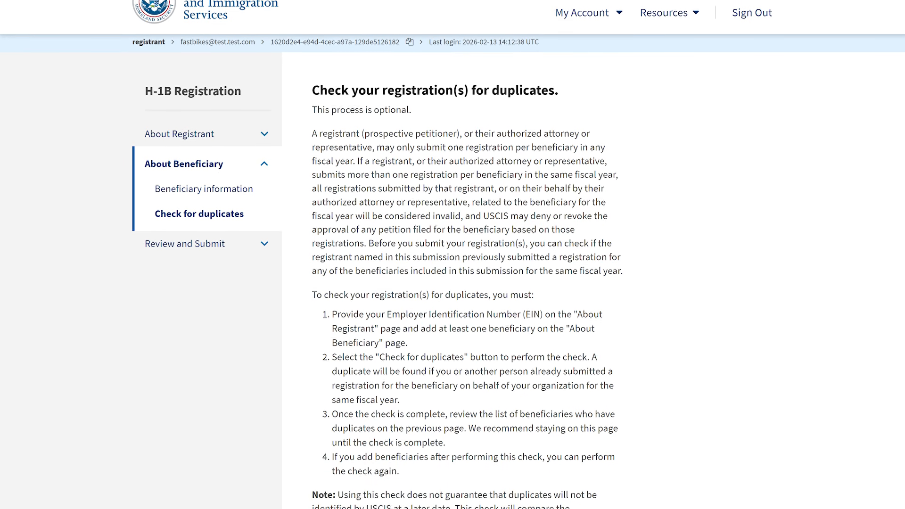
scroll(452, 255, down, 4)
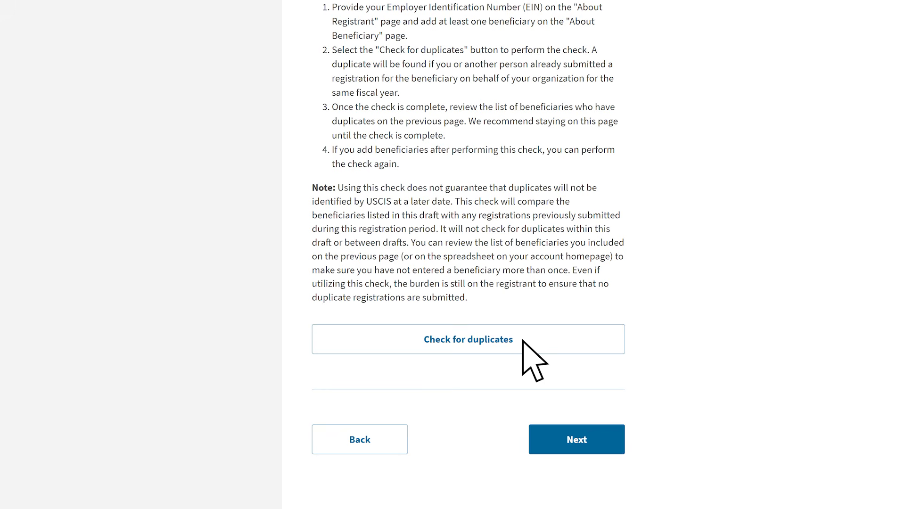
click(601, 451)
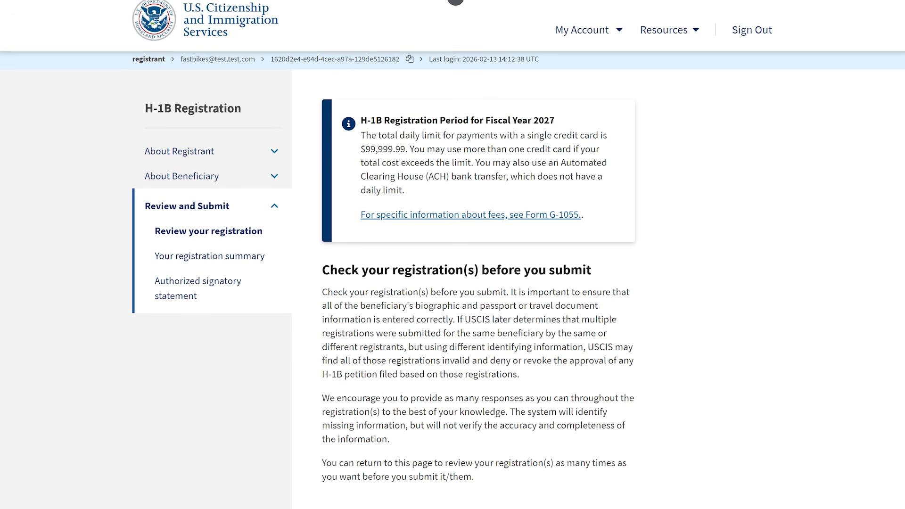
Check the submission filing fee and the alerts and warnings, and proceed to the registration summary.
scroll(453, 255, down, 4)
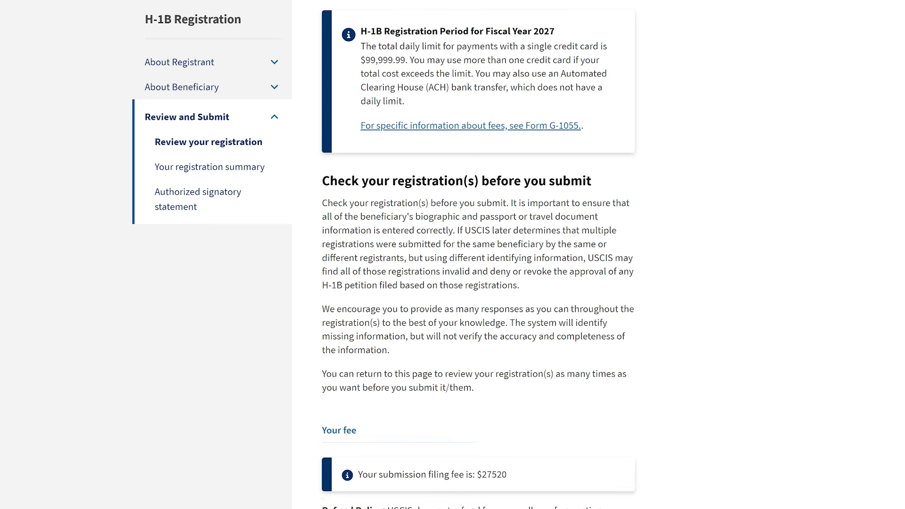
scroll(452, 254, down, 5)
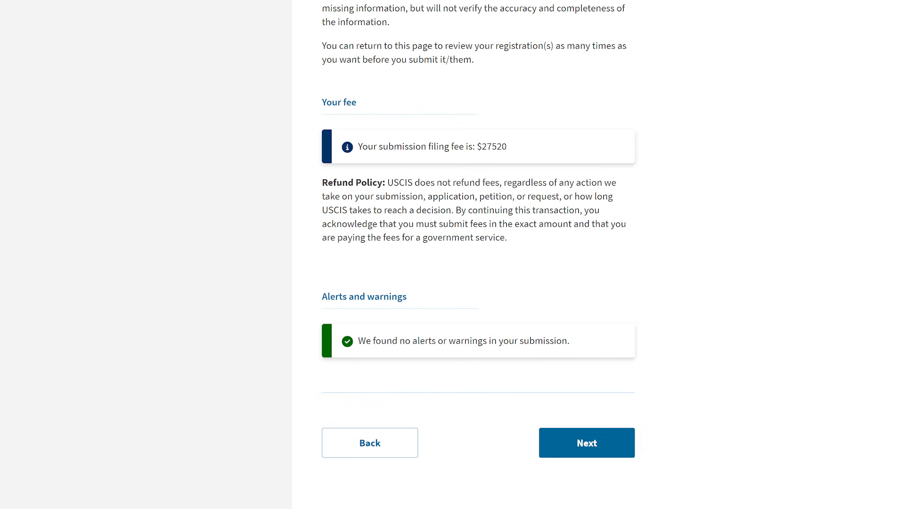
click(609, 447)
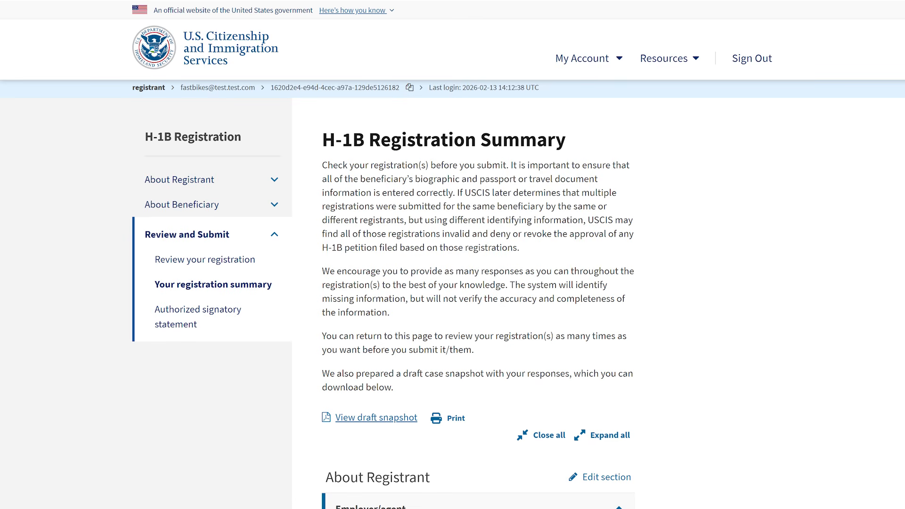
Review the full H-1B registration summary and agree to the authorized signatory's statement.
scroll(452, 255, down, 15)
scroll(479, 254, down, 15)
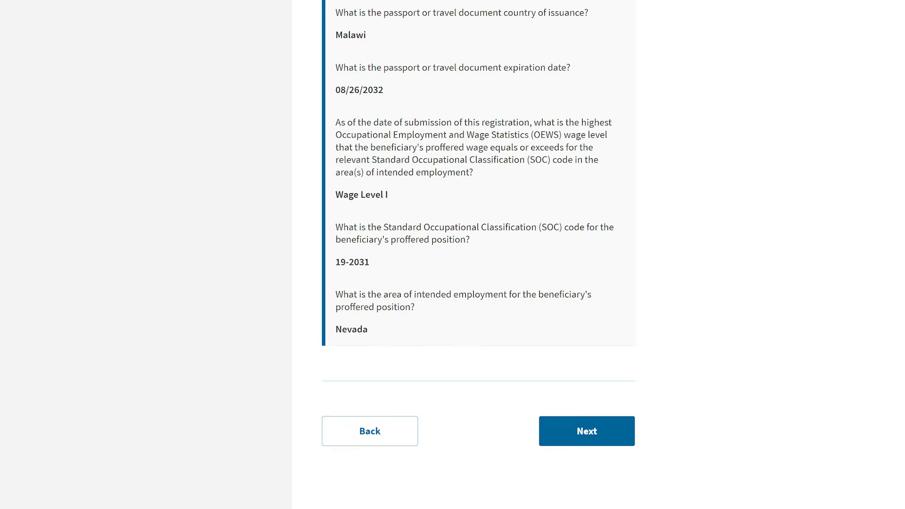
scroll(479, 255, down, 1)
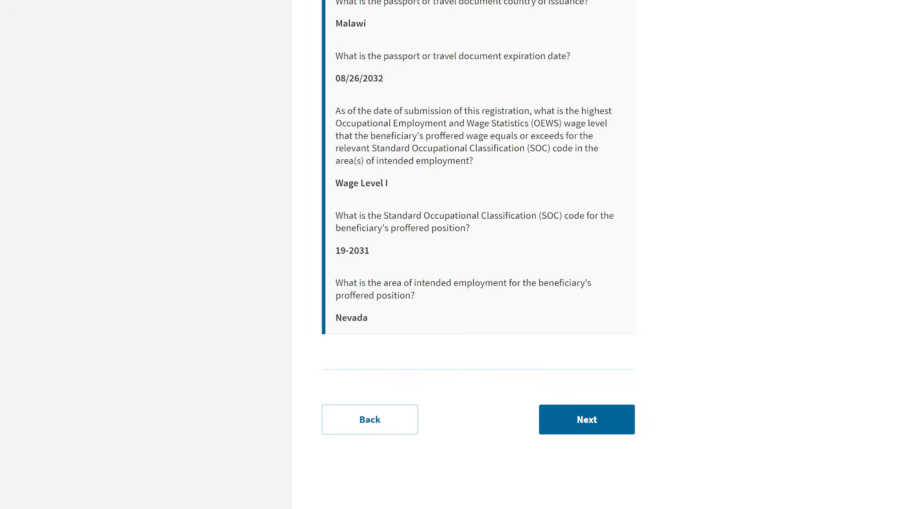
click(608, 424)
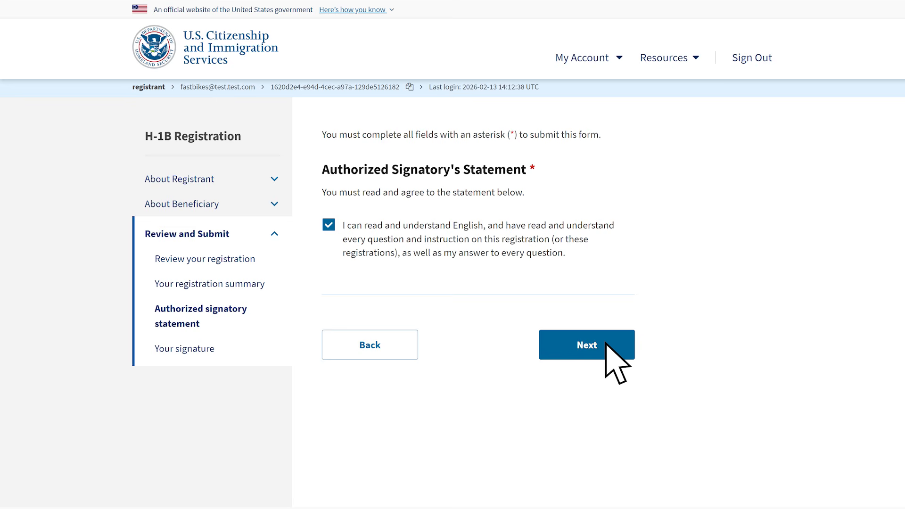
click(608, 347)
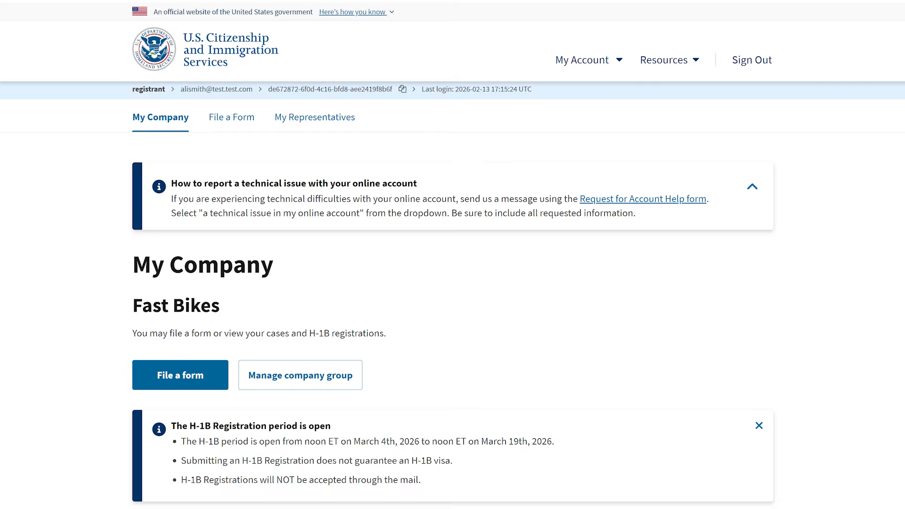
Examine the batch numbers and statuses in the company's draft and submitted beneficiaries lists.
scroll(453, 255, down, 12)
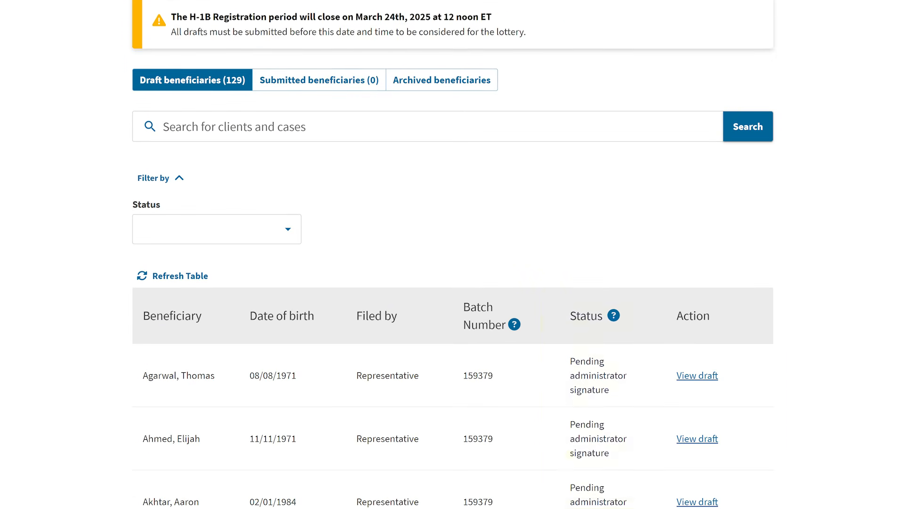
scroll(453, 255, down, 1)
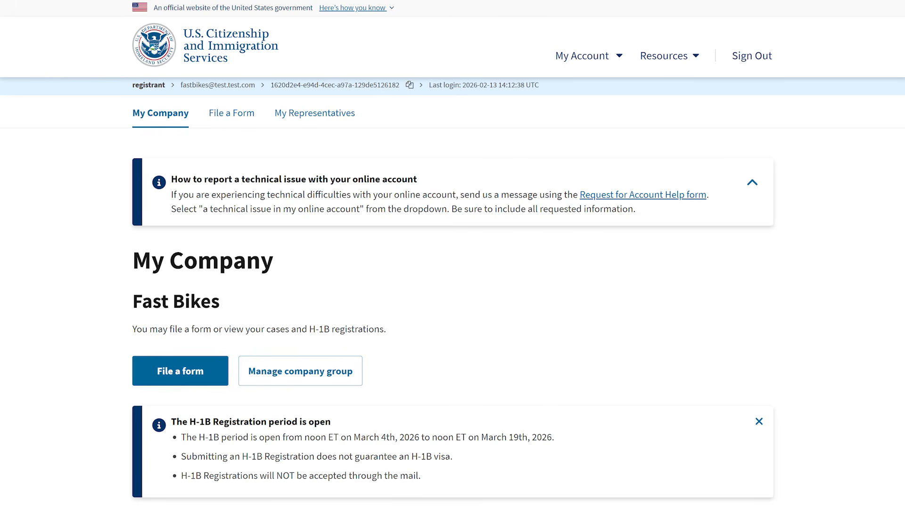
scroll(453, 254, down, 12)
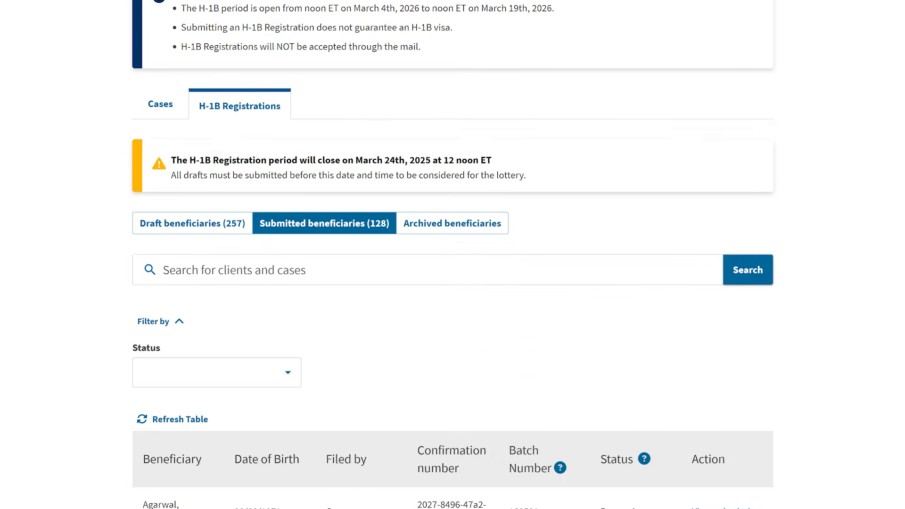
scroll(453, 255, down, 1)
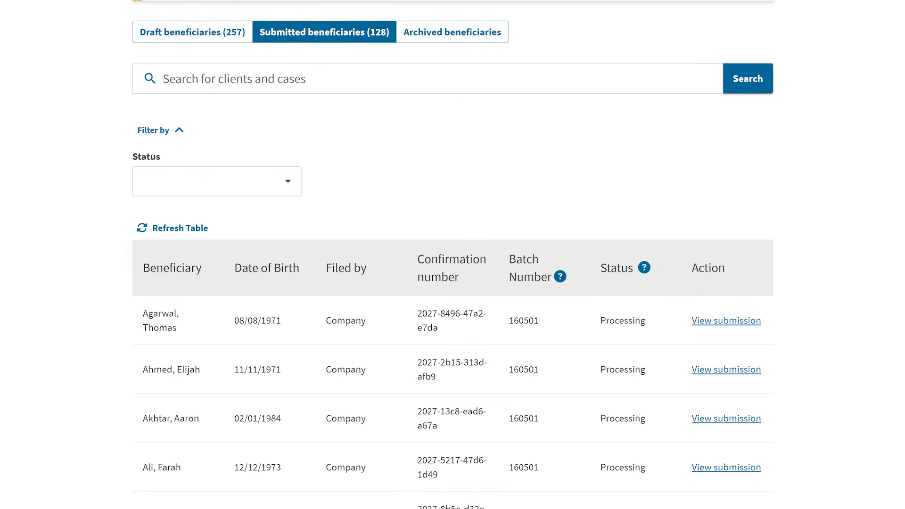